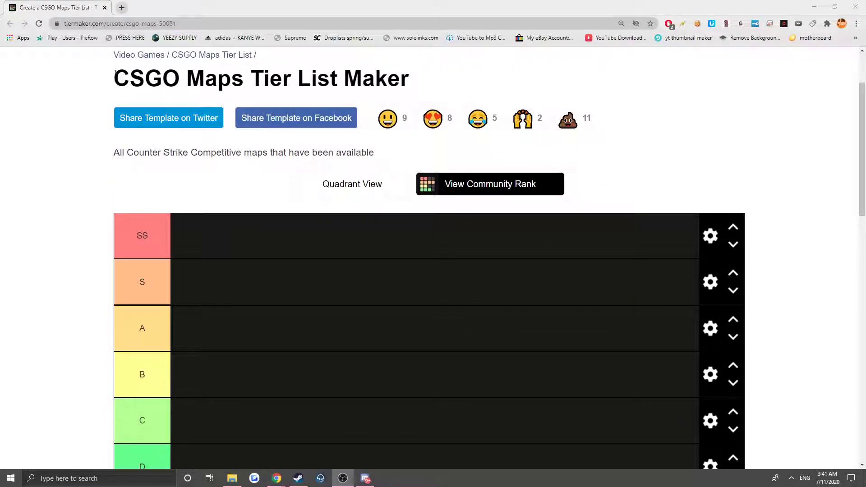
Drag two map thumbnails from the pool into the S tier.
{"action": "scroll", "coordinate": [308, 132], "scroll_direction": "down", "scroll_amount": 10}
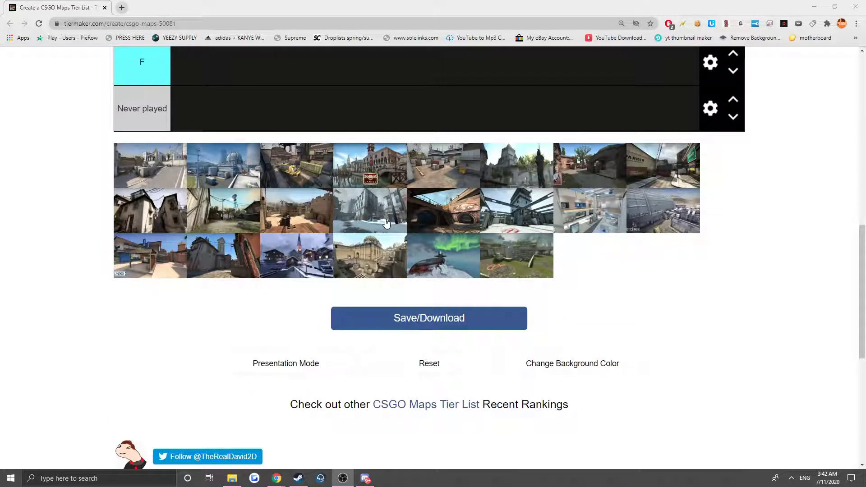
{"action": "scroll", "coordinate": [382, 222], "scroll_direction": "up", "scroll_amount": 10}
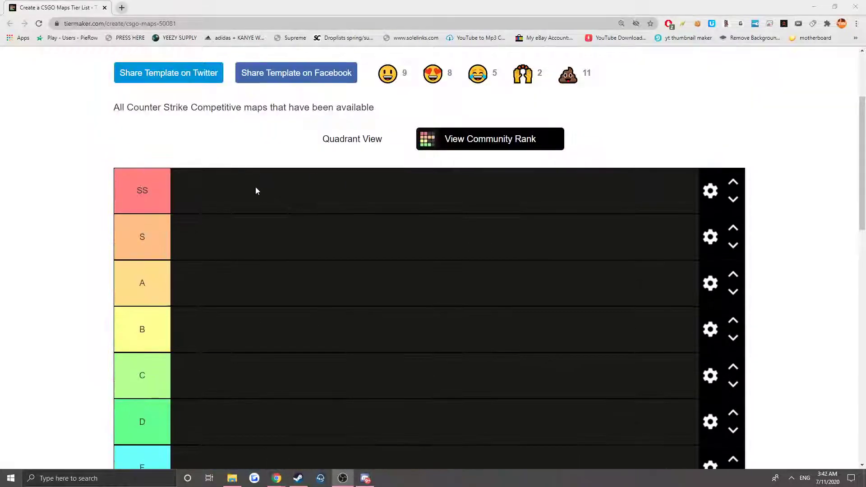
{"action": "scroll", "coordinate": [144, 190], "scroll_direction": "down", "scroll_amount": 8}
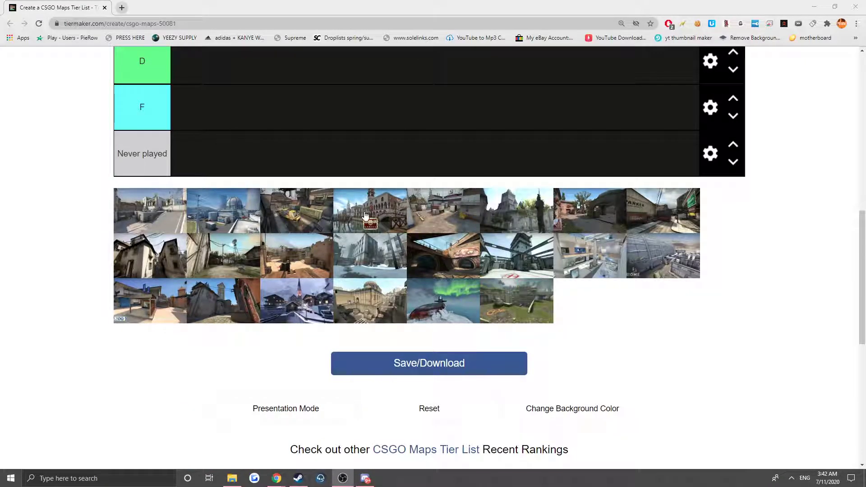
{"action": "scroll", "coordinate": [180, 215], "scroll_direction": "up", "scroll_amount": 4}
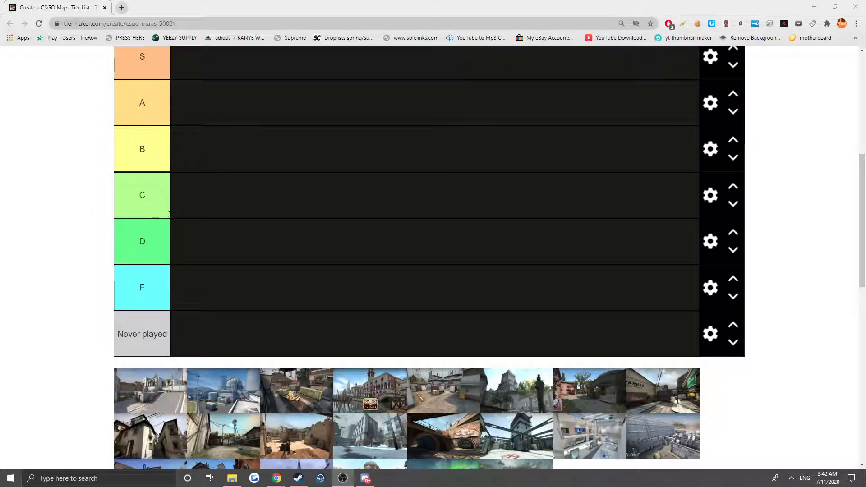
{"action": "scroll", "coordinate": [169, 212], "scroll_direction": "down", "scroll_amount": 2}
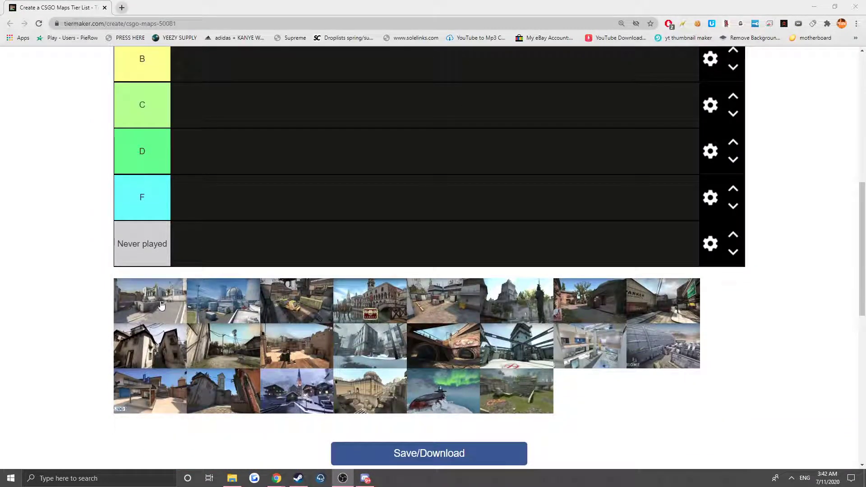
{"action": "left_click_drag", "start_coordinate": [162, 305], "coordinate": [235, 194]}
{"action": "scroll", "coordinate": [270, 168], "scroll_direction": "up", "scroll_amount": 4}
{"action": "scroll", "coordinate": [181, 231], "scroll_direction": "down", "scroll_amount": 3}
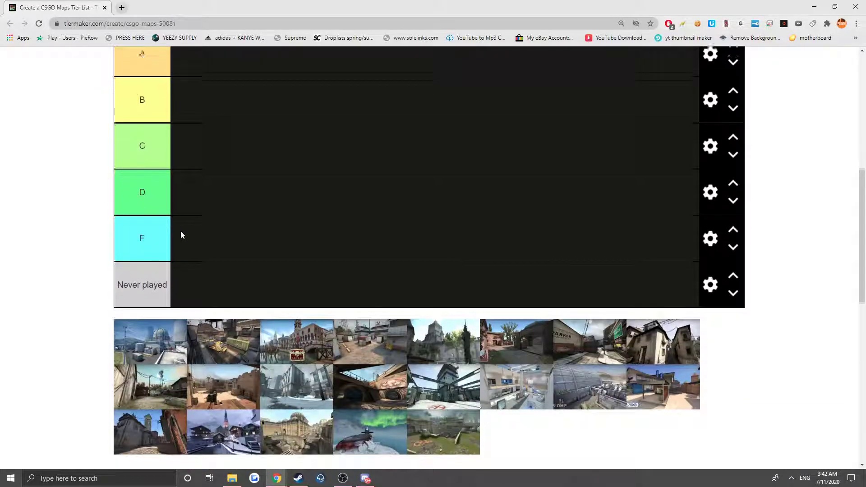
{"action": "scroll", "coordinate": [181, 231], "scroll_direction": "down", "scroll_amount": 5}
{"action": "scroll", "coordinate": [183, 229], "scroll_direction": "up", "scroll_amount": 1}
{"action": "scroll", "coordinate": [171, 224], "scroll_direction": "up", "scroll_amount": 1}
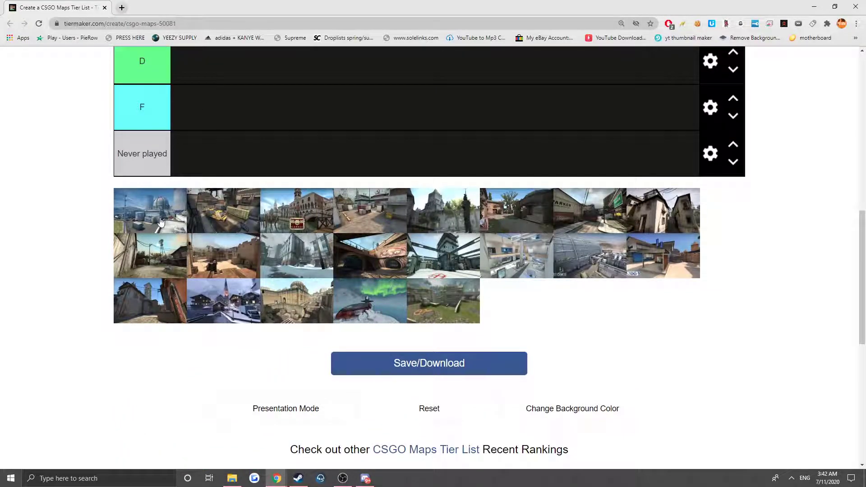
{"action": "left_click_drag", "start_coordinate": [167, 217], "coordinate": [278, 217]}
{"action": "scroll", "coordinate": [179, 203], "scroll_direction": "up", "scroll_amount": 7}
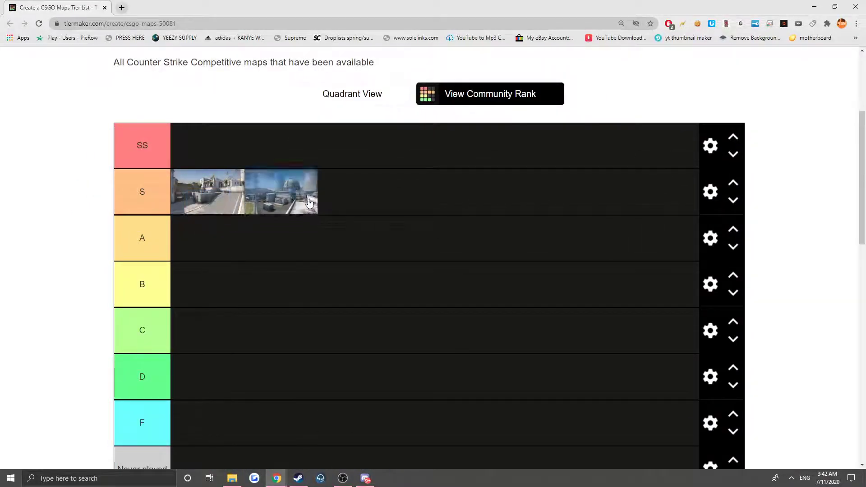
Place the train-yard map in the A tier.
{"action": "scroll", "coordinate": [206, 229], "scroll_direction": "down", "scroll_amount": 4}
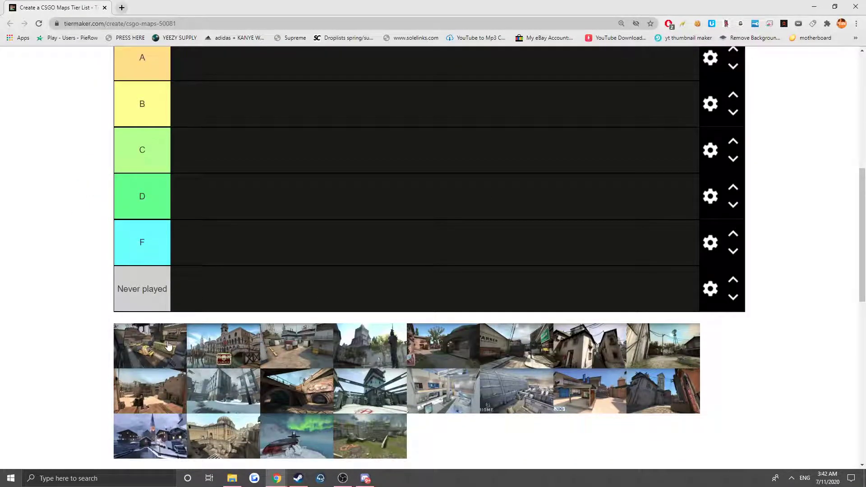
{"action": "left_click_drag", "start_coordinate": [168, 345], "coordinate": [226, 267]}
{"action": "scroll", "coordinate": [199, 293], "scroll_direction": "up", "scroll_amount": 4}
Put the Canals map into the C tier.
{"action": "scroll", "coordinate": [217, 267], "scroll_direction": "down", "scroll_amount": 3}
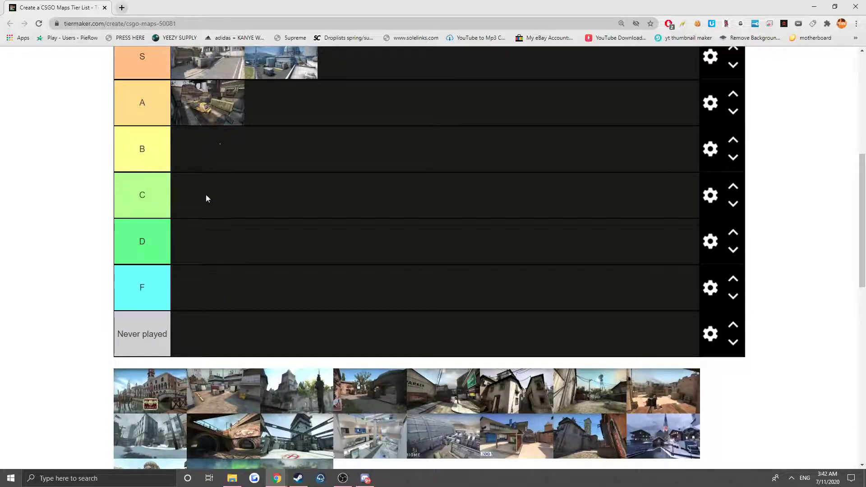
{"action": "scroll", "coordinate": [191, 232], "scroll_direction": "down", "scroll_amount": 3}
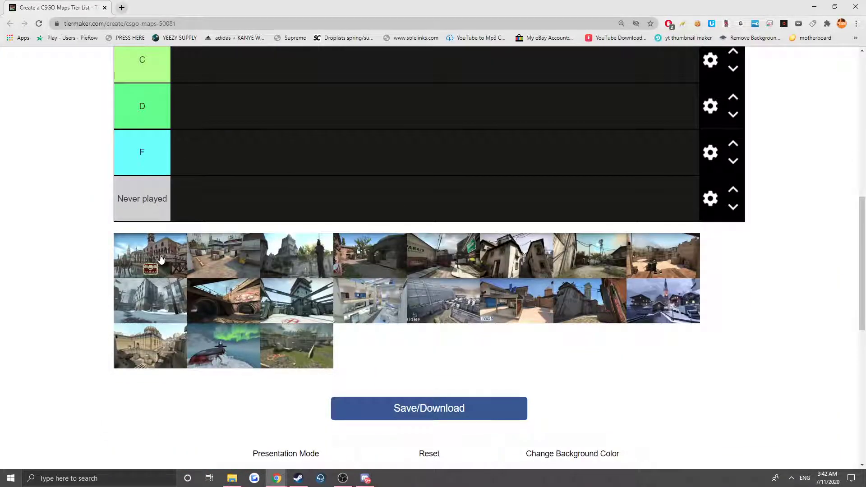
{"action": "left_click_drag", "start_coordinate": [161, 258], "coordinate": [212, 144]}
{"action": "scroll", "coordinate": [255, 138], "scroll_direction": "up", "scroll_amount": 2}
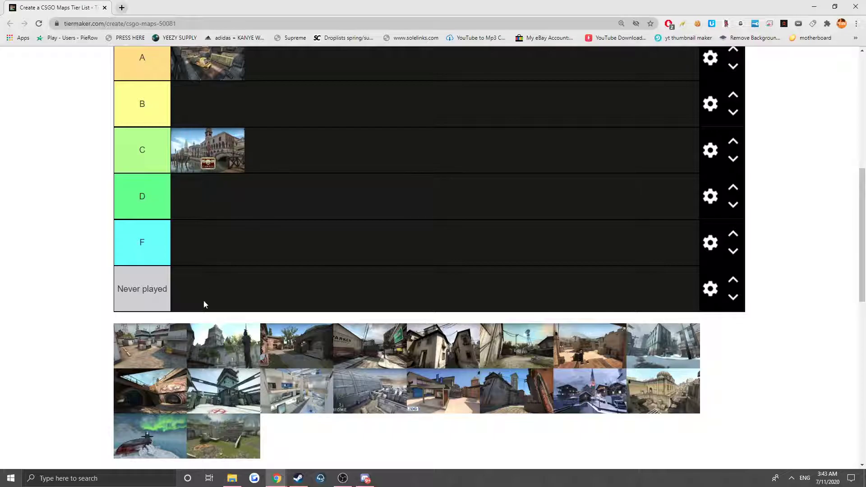
Drag two pool map thumbnails into the upper SS and A tiers.
{"action": "left_click_drag", "start_coordinate": [166, 342], "coordinate": [257, 98]}
{"action": "scroll", "coordinate": [327, 241], "scroll_direction": "up", "scroll_amount": 3}
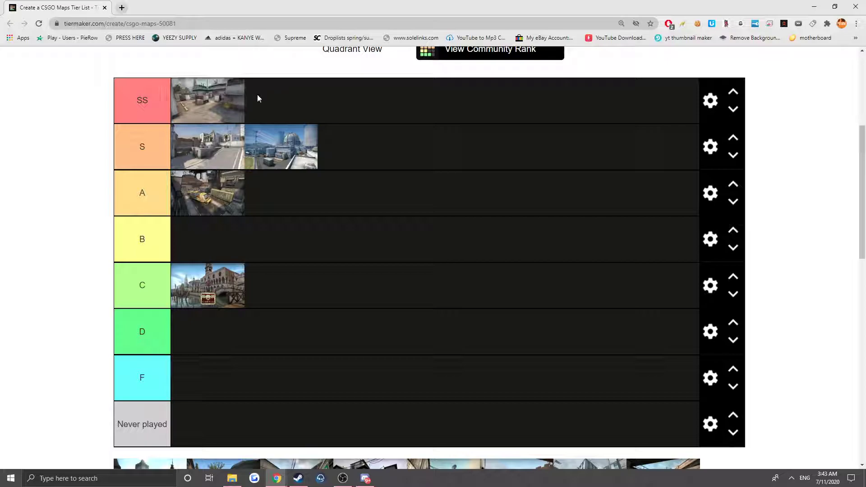
{"action": "scroll", "coordinate": [226, 181], "scroll_direction": "down", "scroll_amount": 4}
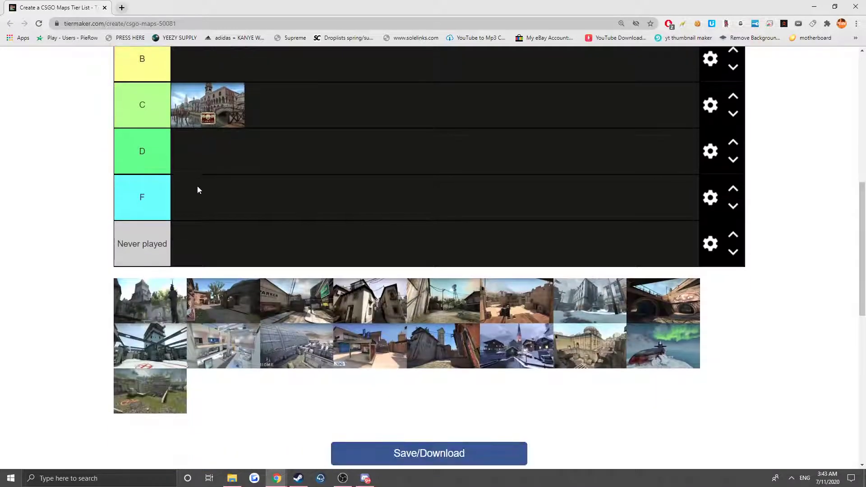
{"action": "left_click_drag", "start_coordinate": [163, 315], "coordinate": [331, 121]}
{"action": "scroll", "coordinate": [319, 199], "scroll_direction": "up", "scroll_amount": 2}
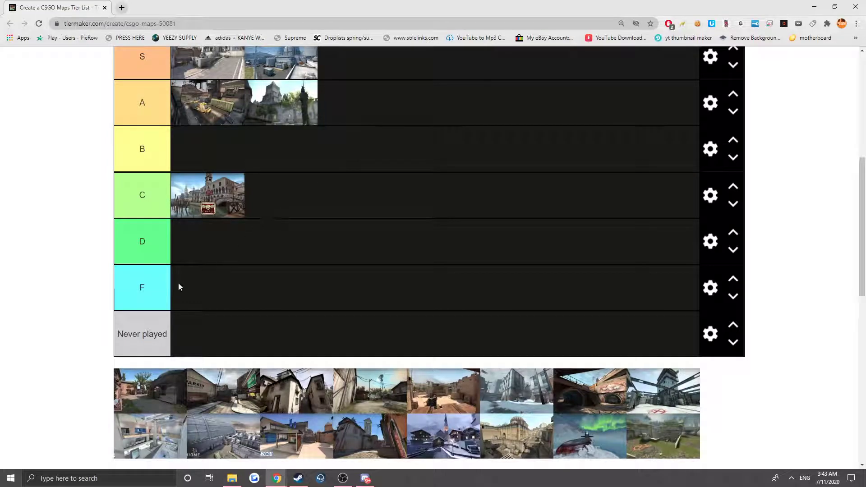
Put the next map in Never played and add another map to A.
{"action": "left_click_drag", "start_coordinate": [154, 393], "coordinate": [231, 335]}
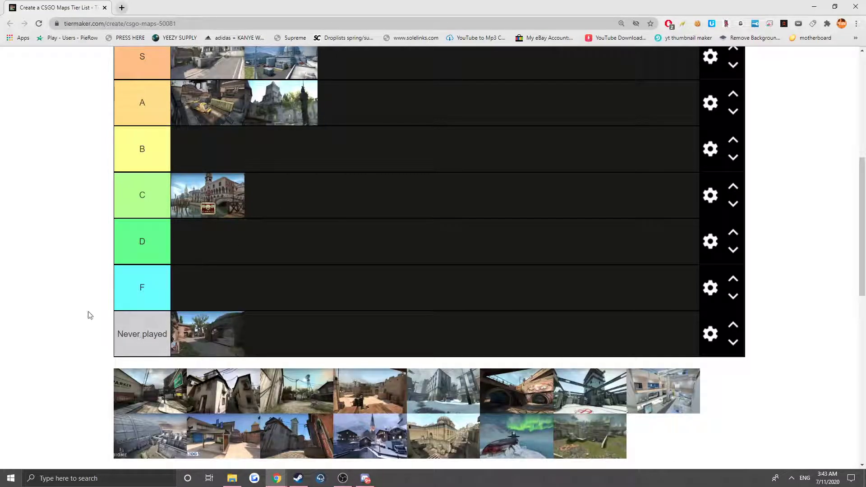
{"action": "left_click_drag", "start_coordinate": [165, 398], "coordinate": [327, 193]}
{"action": "scroll", "coordinate": [377, 184], "scroll_direction": "up", "scroll_amount": 4}
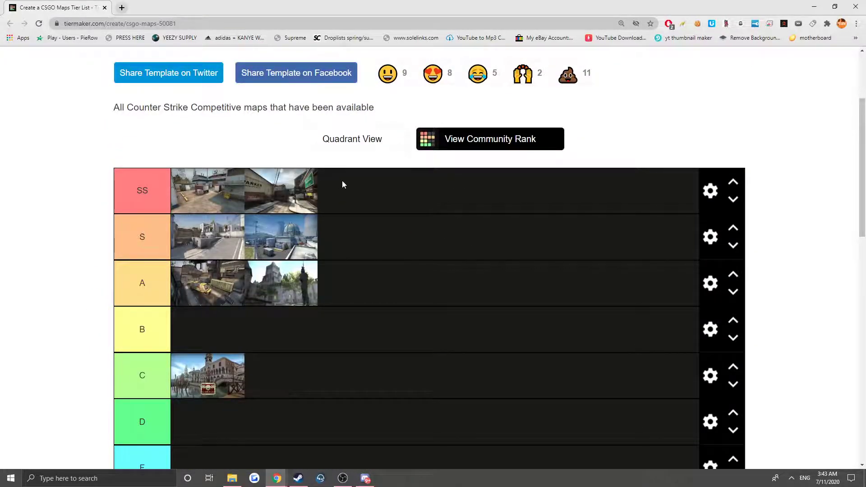
{"action": "scroll", "coordinate": [292, 335], "scroll_direction": "down", "scroll_amount": 6}
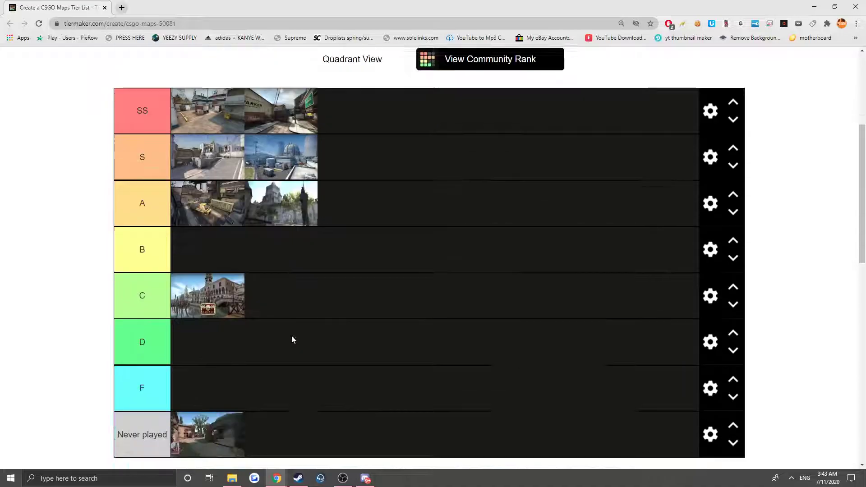
Place two more pool maps and move a map from SS down into C.
{"action": "left_click_drag", "start_coordinate": [156, 312], "coordinate": [396, 119]}
{"action": "scroll", "coordinate": [299, 266], "scroll_direction": "up", "scroll_amount": 3}
{"action": "scroll", "coordinate": [391, 144], "scroll_direction": "up", "scroll_amount": 1}
{"action": "scroll", "coordinate": [371, 210], "scroll_direction": "up", "scroll_amount": 2}
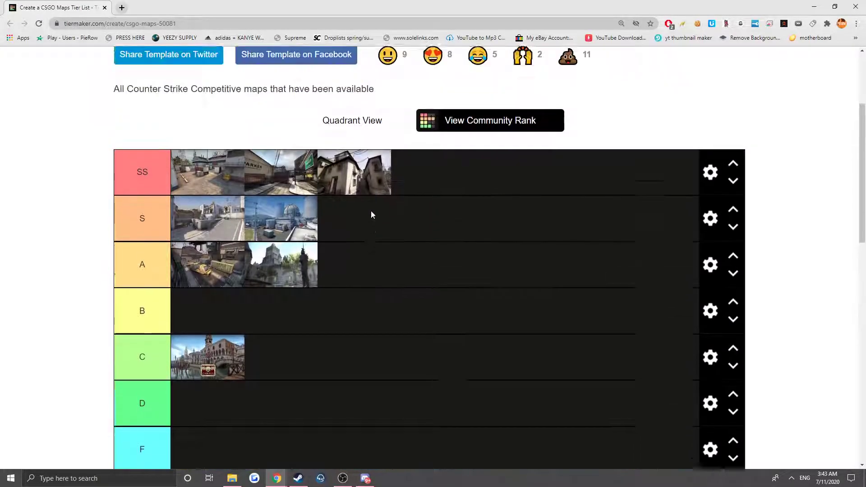
{"action": "scroll", "coordinate": [341, 170], "scroll_direction": "down", "scroll_amount": 3}
{"action": "left_click_drag", "start_coordinate": [287, 70], "coordinate": [397, 284]}
{"action": "scroll", "coordinate": [395, 177], "scroll_direction": "up", "scroll_amount": 3}
{"action": "scroll", "coordinate": [394, 177], "scroll_direction": "up", "scroll_amount": 1}
{"action": "scroll", "coordinate": [402, 278], "scroll_direction": "down", "scroll_amount": 3}
{"action": "scroll", "coordinate": [248, 204], "scroll_direction": "down", "scroll_amount": 4}
{"action": "scroll", "coordinate": [201, 234], "scroll_direction": "down", "scroll_amount": 1}
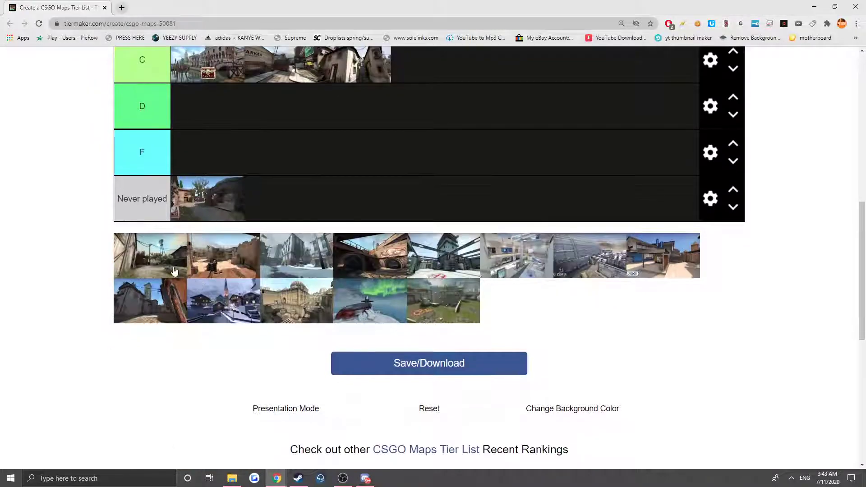
{"action": "left_click_drag", "start_coordinate": [169, 266], "coordinate": [461, 149]}
{"action": "scroll", "coordinate": [388, 210], "scroll_direction": "up", "scroll_amount": 2}
Rank the next pool maps into the S and A tiers.
{"action": "scroll", "coordinate": [223, 223], "scroll_direction": "down", "scroll_amount": 3}
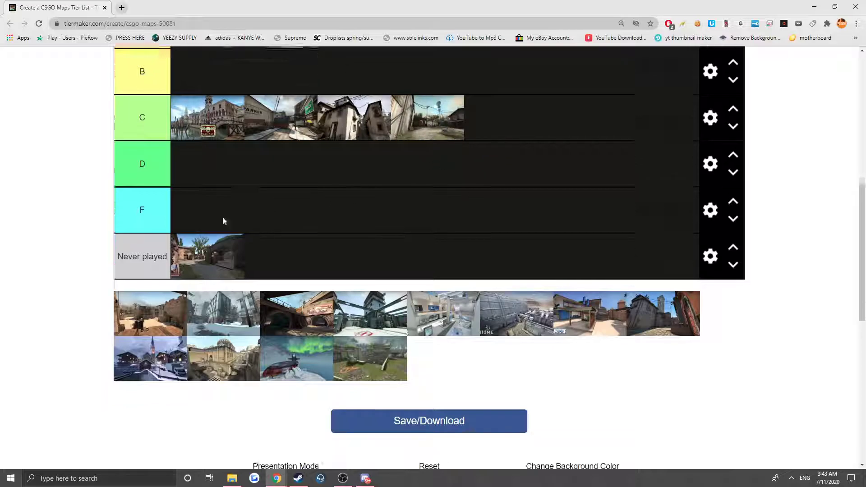
{"action": "left_click_drag", "start_coordinate": [164, 226], "coordinate": [288, 164]}
{"action": "scroll", "coordinate": [113, 194], "scroll_direction": "up", "scroll_amount": 7}
{"action": "scroll", "coordinate": [288, 165], "scroll_direction": "down", "scroll_amount": 6}
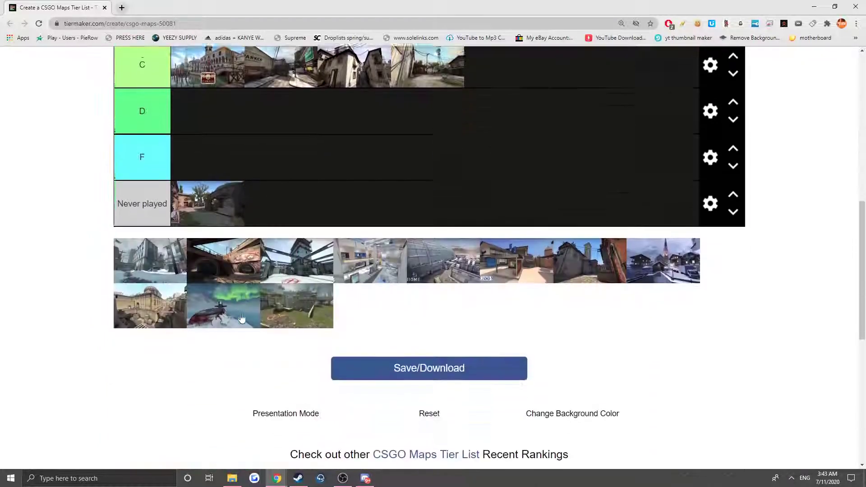
{"action": "left_click_drag", "start_coordinate": [122, 274], "coordinate": [454, 294]}
{"action": "scroll", "coordinate": [22, 264], "scroll_direction": "up", "scroll_amount": 7}
{"action": "scroll", "coordinate": [454, 293], "scroll_direction": "down", "scroll_amount": 3}
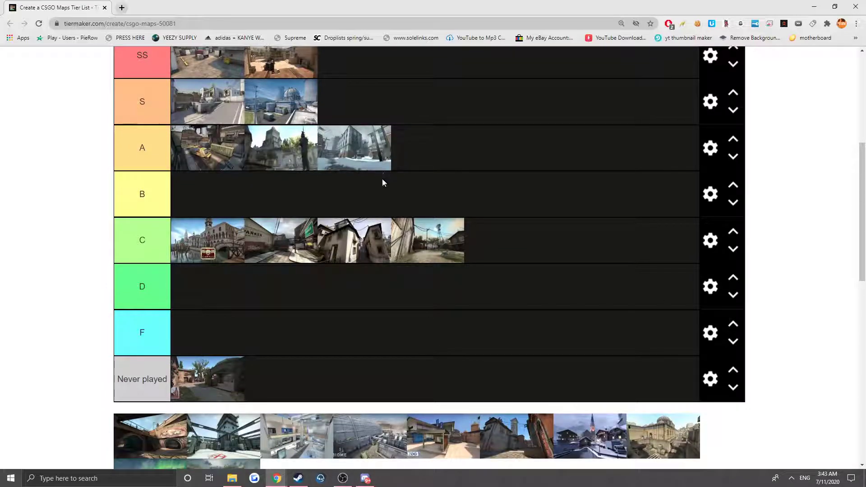
{"action": "scroll", "coordinate": [377, 165], "scroll_direction": "down", "scroll_amount": 4}
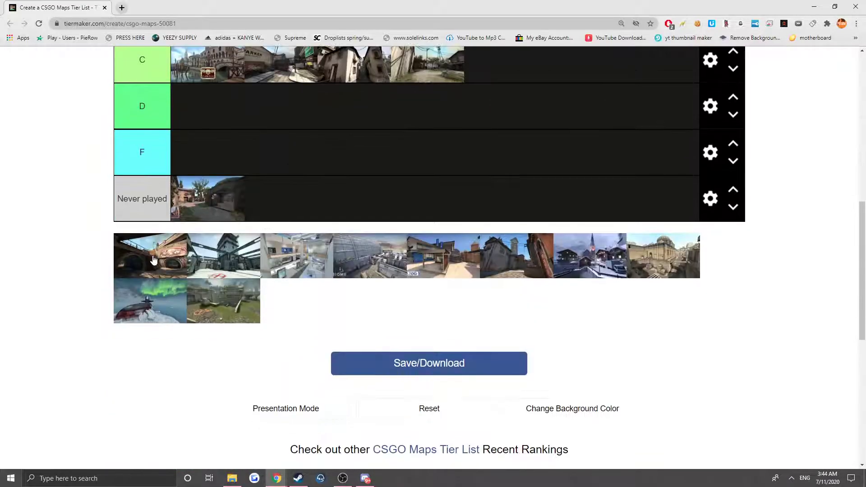
{"action": "scroll", "coordinate": [7, 266], "scroll_direction": "up", "scroll_amount": 1}
{"action": "left_click_drag", "start_coordinate": [129, 267], "coordinate": [357, 199]}
{"action": "scroll", "coordinate": [7, 266], "scroll_direction": "up", "scroll_amount": 5}
Add another map to the A tier and one map to the B tier.
{"action": "scroll", "coordinate": [135, 288], "scroll_direction": "down", "scroll_amount": 5}
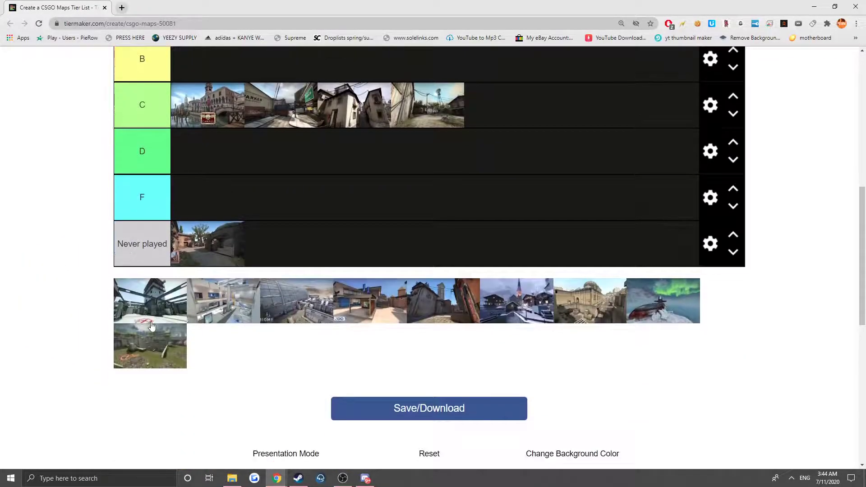
{"action": "left_click_drag", "start_coordinate": [185, 298], "coordinate": [502, 248]}
{"action": "scroll", "coordinate": [174, 294], "scroll_direction": "up", "scroll_amount": 2}
{"action": "scroll", "coordinate": [160, 273], "scroll_direction": "up", "scroll_amount": 3}
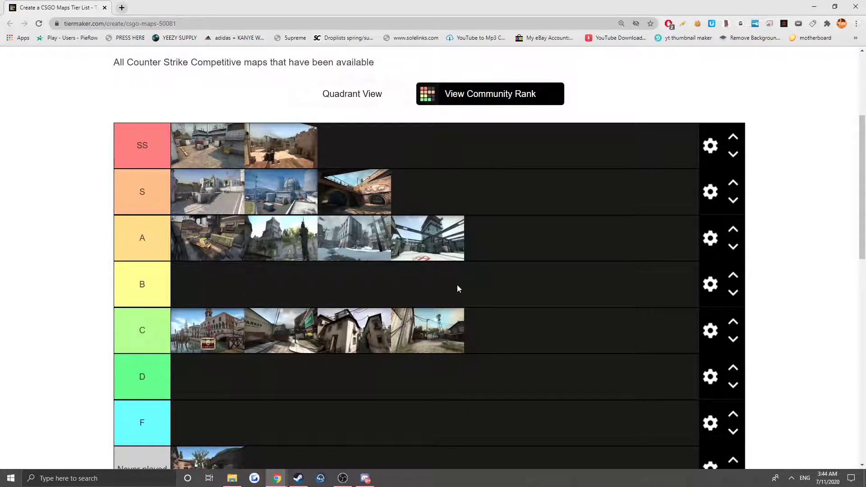
{"action": "scroll", "coordinate": [457, 289], "scroll_direction": "down", "scroll_amount": 4}
{"action": "left_click_drag", "start_coordinate": [144, 349], "coordinate": [237, 271]}
{"action": "scroll", "coordinate": [150, 328], "scroll_direction": "up", "scroll_amount": 3}
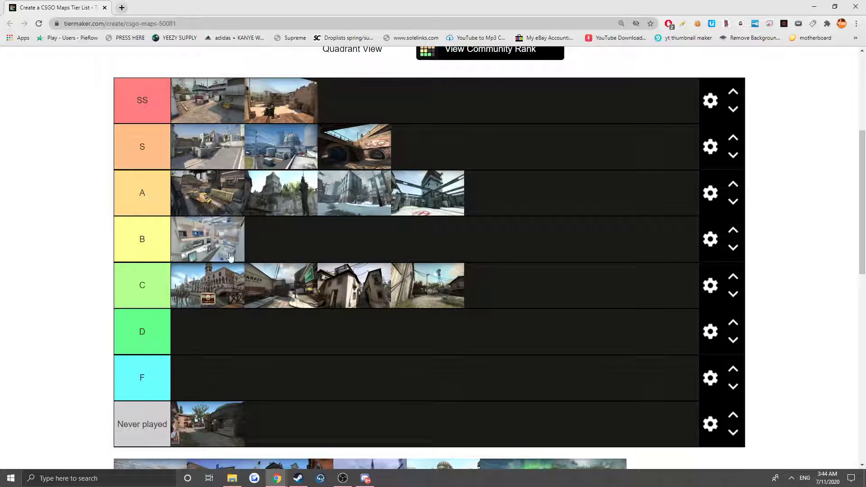
{"action": "scroll", "coordinate": [251, 284], "scroll_direction": "down", "scroll_amount": 4}
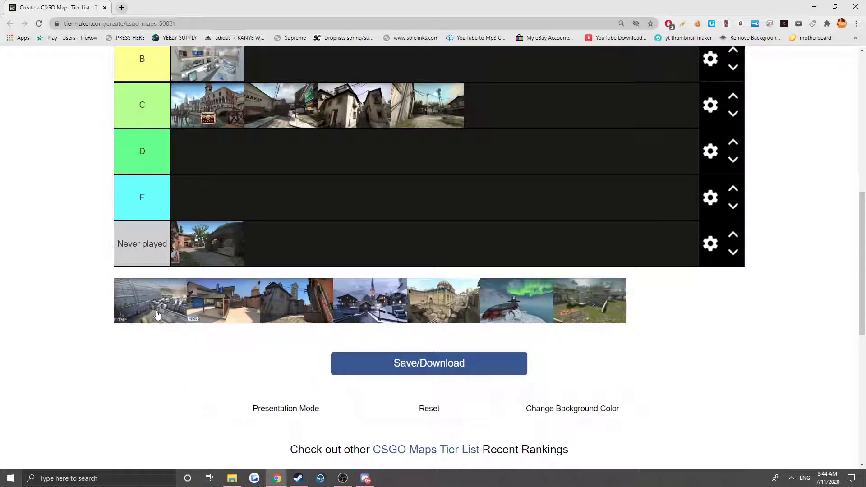
Put the Biome map into Never played and sort two more thumbnails into tiers.
{"action": "left_click_drag", "start_coordinate": [158, 314], "coordinate": [280, 246]}
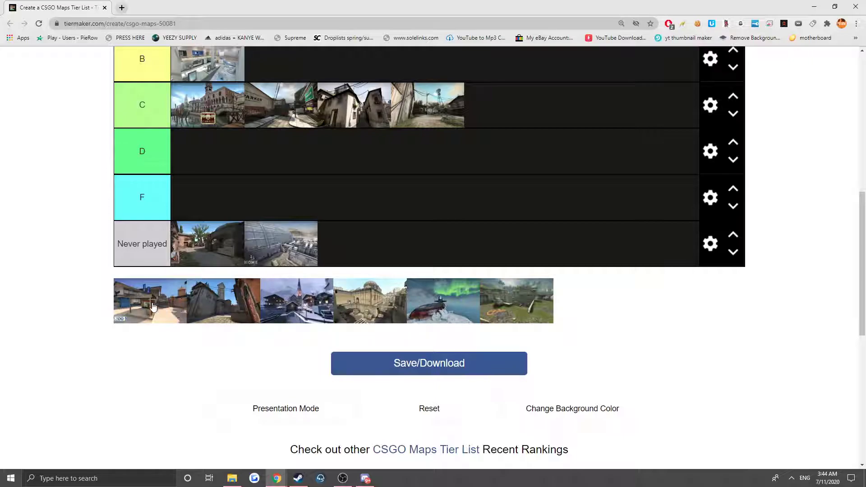
{"action": "scroll", "coordinate": [20, 261], "scroll_direction": "up", "scroll_amount": 5}
{"action": "left_click_drag", "start_coordinate": [152, 307], "coordinate": [456, 199]}
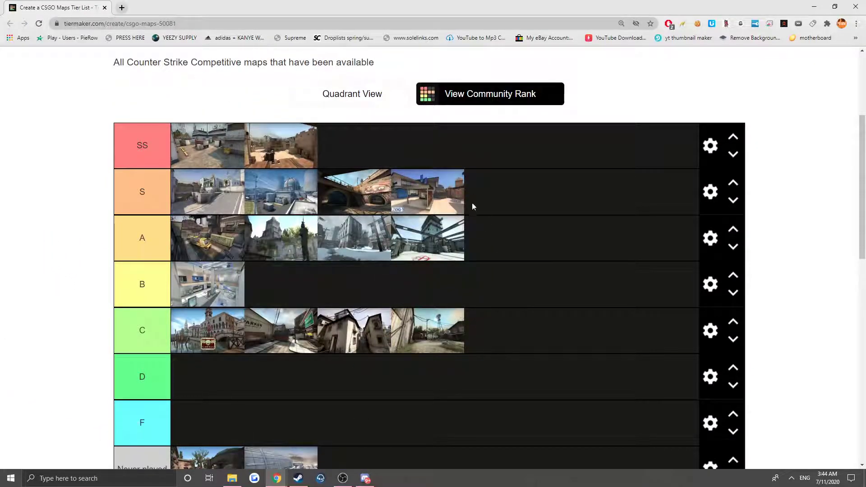
{"action": "scroll", "coordinate": [462, 244], "scroll_direction": "up", "scroll_amount": 1}
{"action": "scroll", "coordinate": [331, 190], "scroll_direction": "down", "scroll_amount": 4}
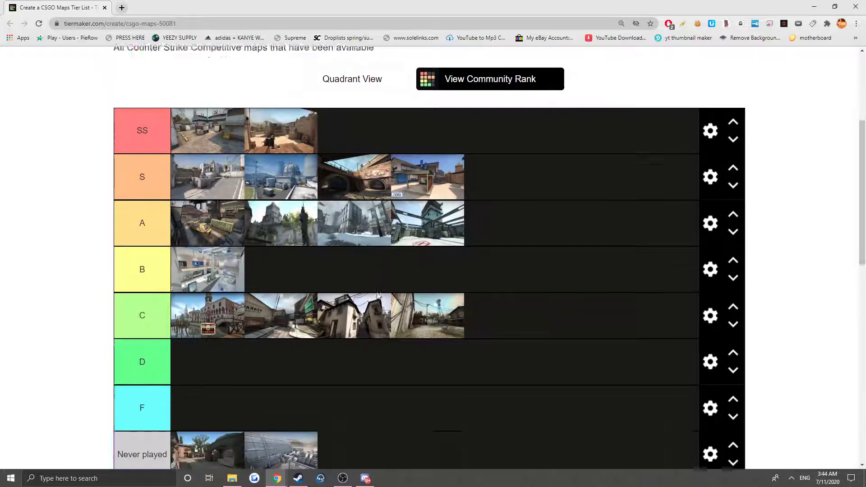
{"action": "left_click_drag", "start_coordinate": [148, 396], "coordinate": [515, 237]}
{"action": "scroll", "coordinate": [44, 258], "scroll_direction": "up", "scroll_amount": 3}
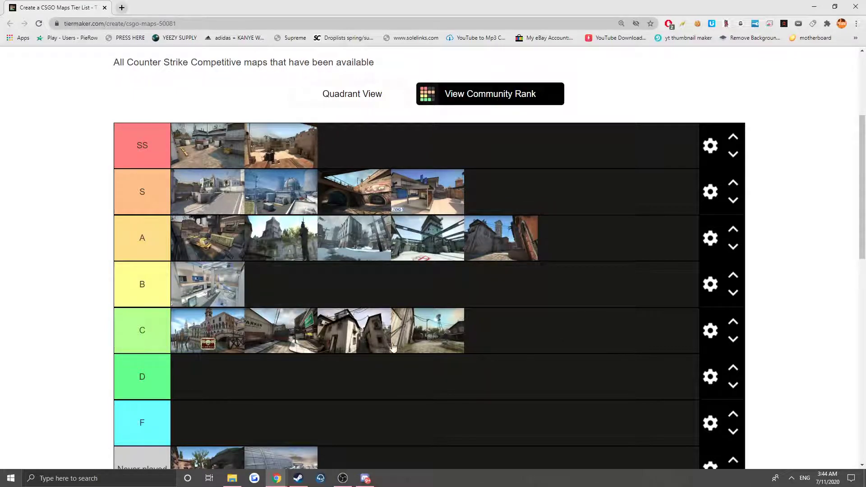
{"action": "scroll", "coordinate": [393, 346], "scroll_direction": "down", "scroll_amount": 4}
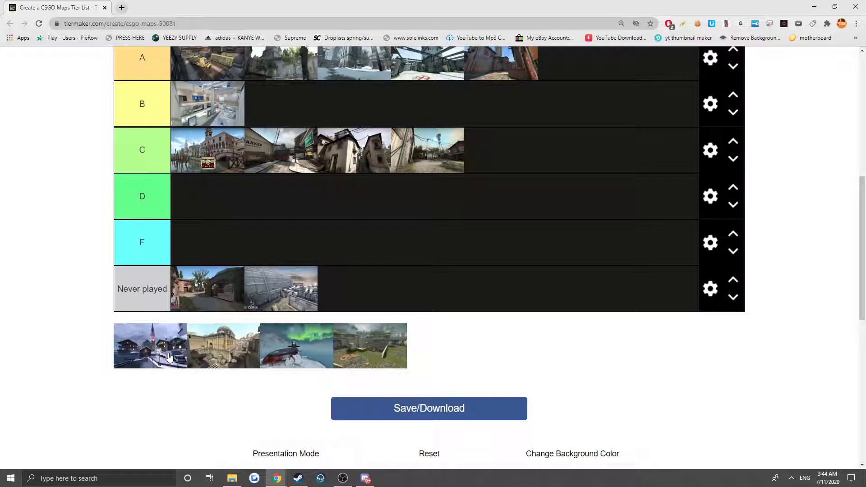
Move the snowy map and icebreaker thumbnails into tier B.
{"action": "left_click_drag", "start_coordinate": [149, 332], "coordinate": [546, 216]}
{"action": "scroll", "coordinate": [289, 248], "scroll_direction": "up", "scroll_amount": 2}
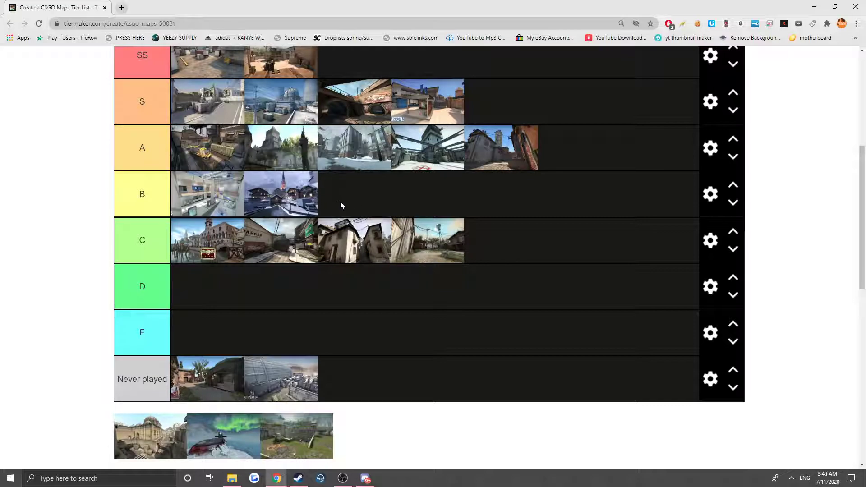
{"action": "scroll", "coordinate": [184, 319], "scroll_direction": "down", "scroll_amount": 2}
{"action": "scroll", "coordinate": [184, 319], "scroll_direction": "down", "scroll_amount": 1}
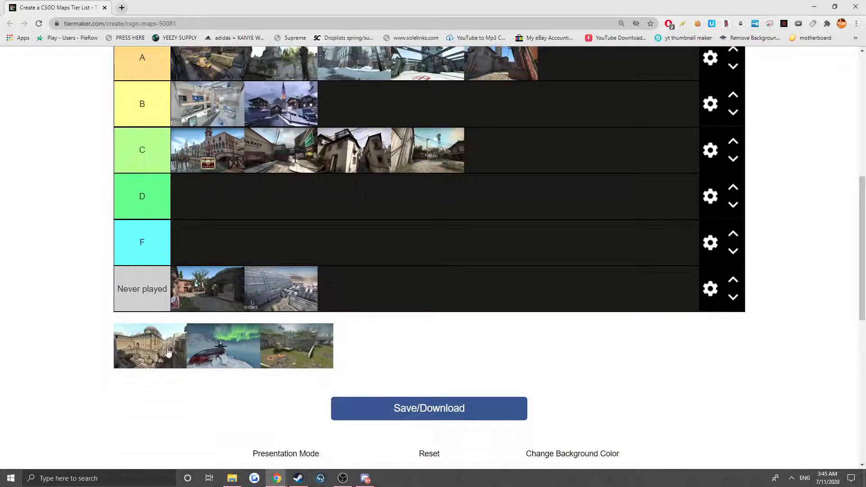
{"action": "left_click_drag", "start_coordinate": [171, 350], "coordinate": [568, 293]}
{"action": "scroll", "coordinate": [515, 139], "scroll_direction": "up", "scroll_amount": 1}
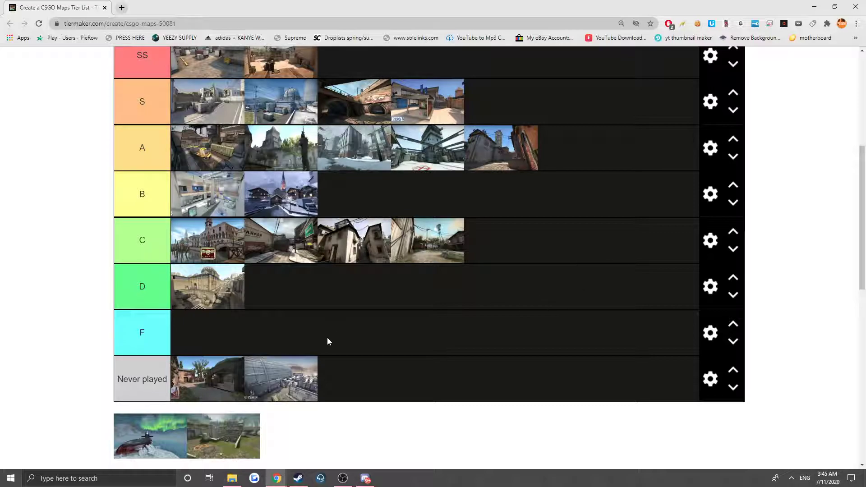
{"action": "scroll", "coordinate": [240, 297], "scroll_direction": "up", "scroll_amount": 3}
{"action": "scroll", "coordinate": [240, 307], "scroll_direction": "down", "scroll_amount": 7}
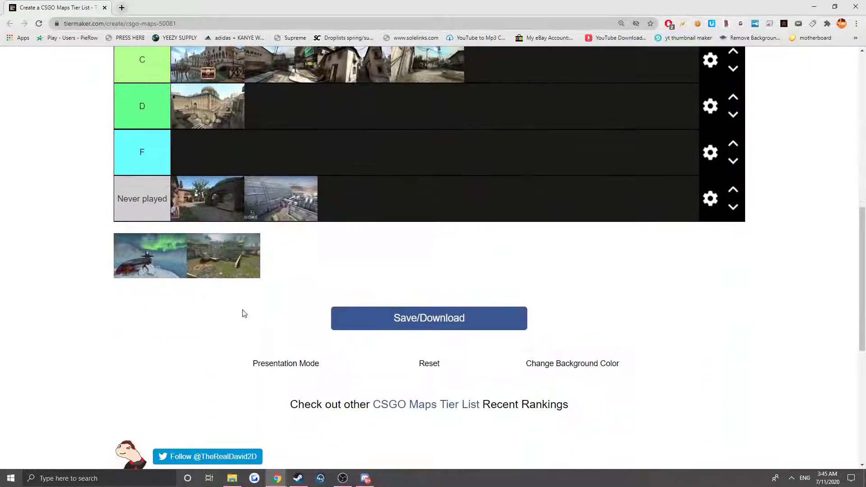
{"action": "left_click_drag", "start_coordinate": [151, 267], "coordinate": [148, 270]}
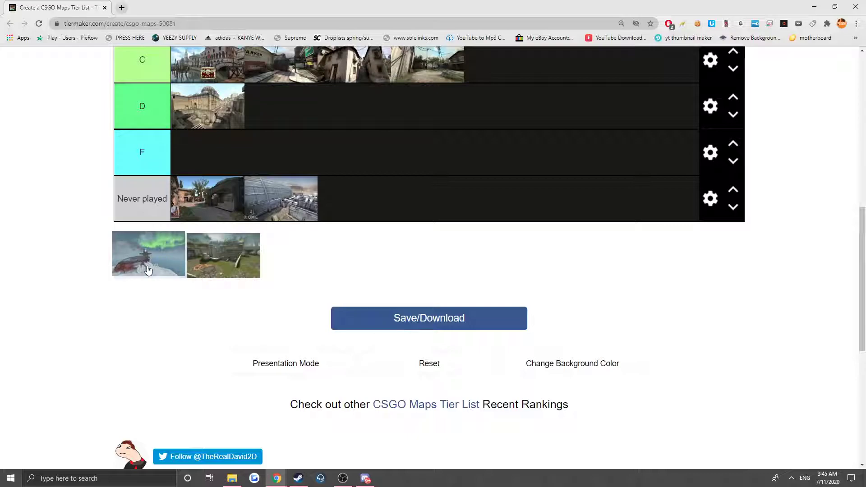
{"action": "left_click_drag", "start_coordinate": [148, 270], "coordinate": [144, 271]}
{"action": "scroll", "coordinate": [173, 319], "scroll_direction": "up", "scroll_amount": 1}
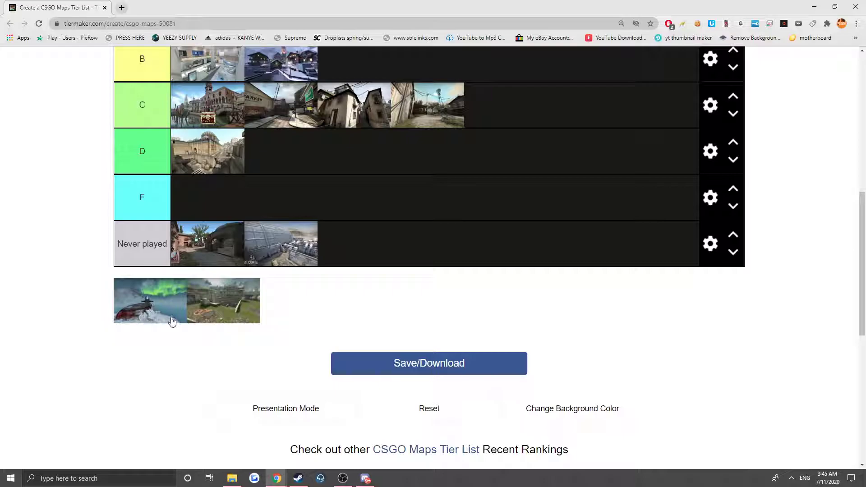
{"action": "scroll", "coordinate": [116, 307], "scroll_direction": "up", "scroll_amount": 3}
{"action": "left_click_drag", "start_coordinate": [160, 322], "coordinate": [479, 214]}
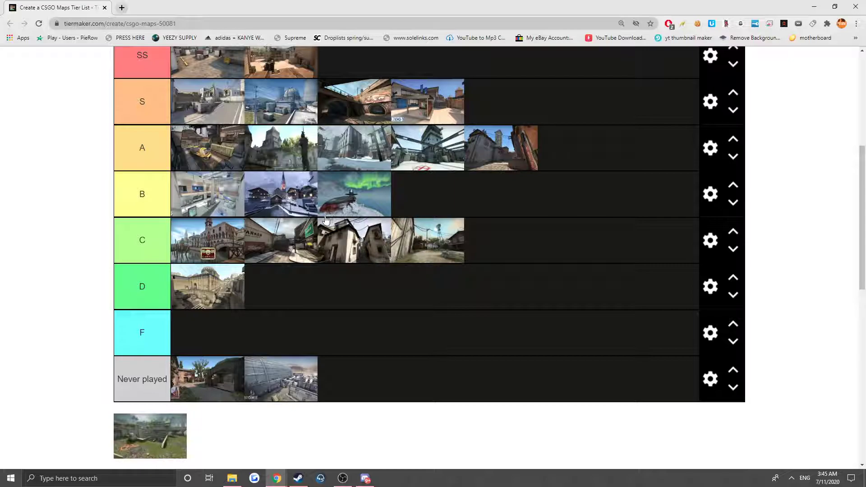
Drop Dust2 and the last remaining map into tier D, leaving the pool empty.
{"action": "scroll", "coordinate": [321, 217], "scroll_direction": "down", "scroll_amount": 3}
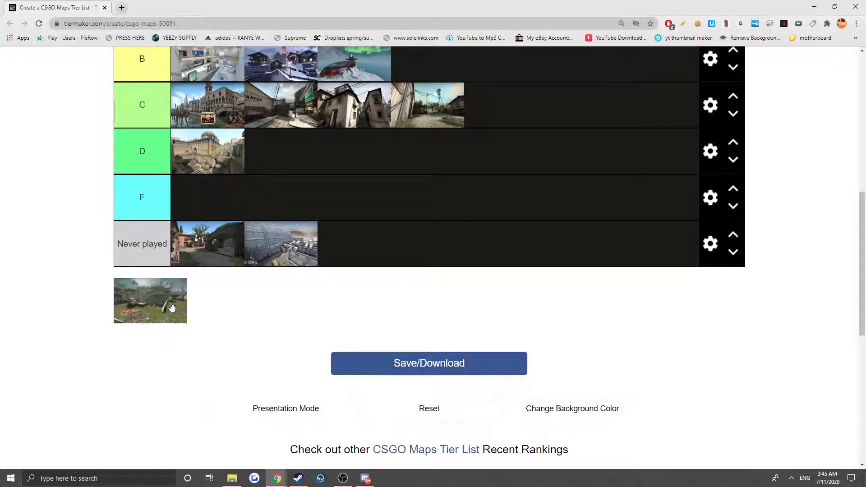
{"action": "left_click_drag", "start_coordinate": [174, 303], "coordinate": [303, 246]}
{"action": "scroll", "coordinate": [191, 325], "scroll_direction": "up", "scroll_amount": 1}
{"action": "scroll", "coordinate": [192, 325], "scroll_direction": "up", "scroll_amount": 2}
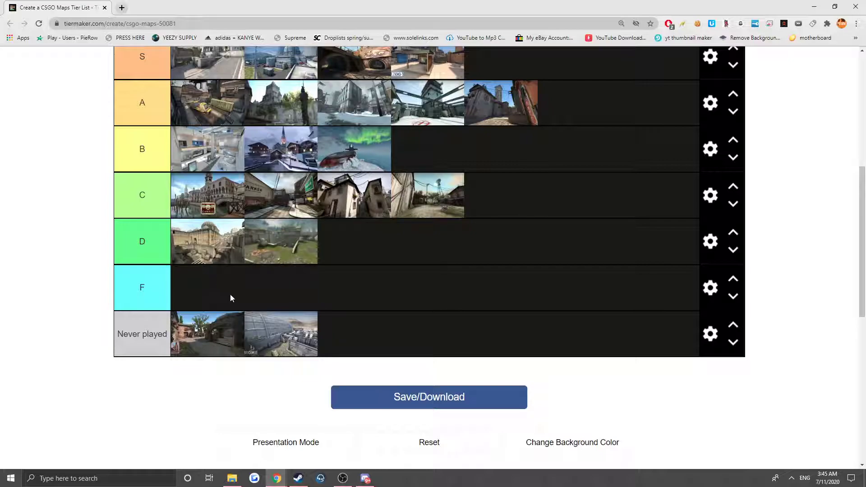
{"action": "scroll", "coordinate": [251, 284], "scroll_direction": "up", "scroll_amount": 4}
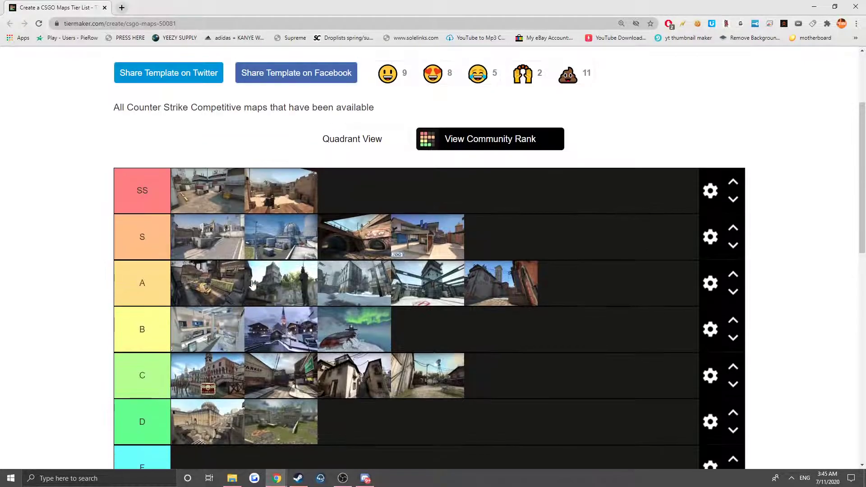
{"action": "scroll", "coordinate": [256, 331], "scroll_direction": "down", "scroll_amount": 3}
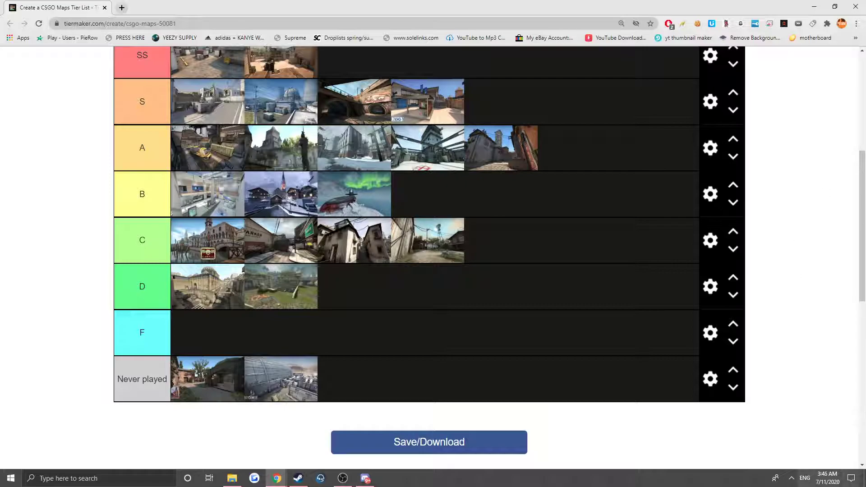
{"action": "scroll", "coordinate": [337, 370], "scroll_direction": "up", "scroll_amount": 2}
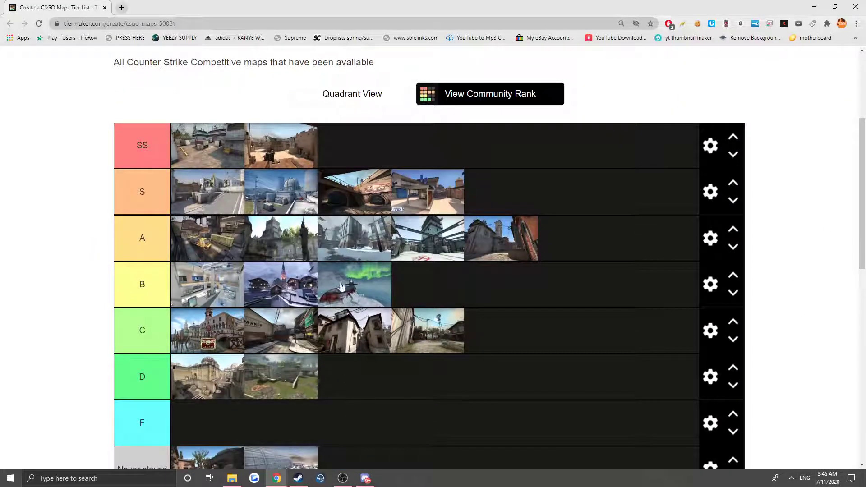